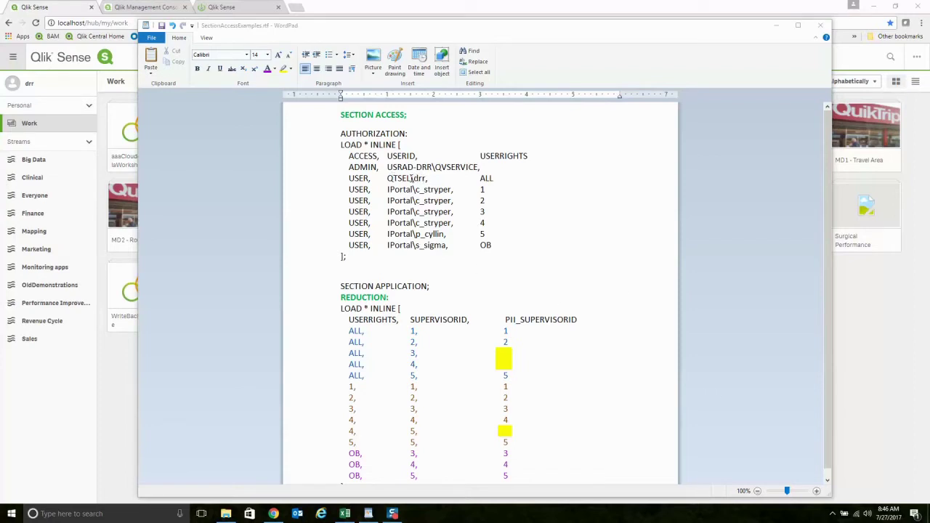
- Highlight the ALL user-rights value and the five ALL rows of the reduction table
click(489, 178)
double_click(488, 178)
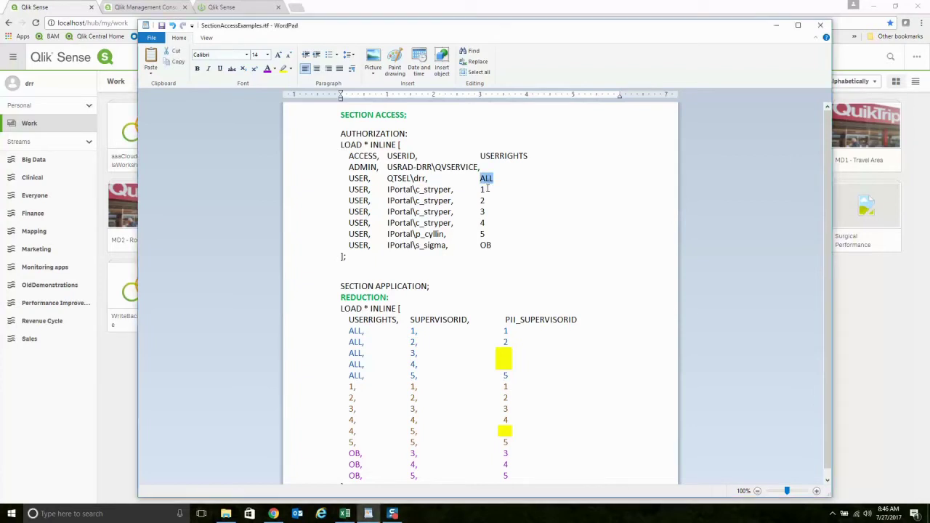
drag(347, 331, 522, 379)
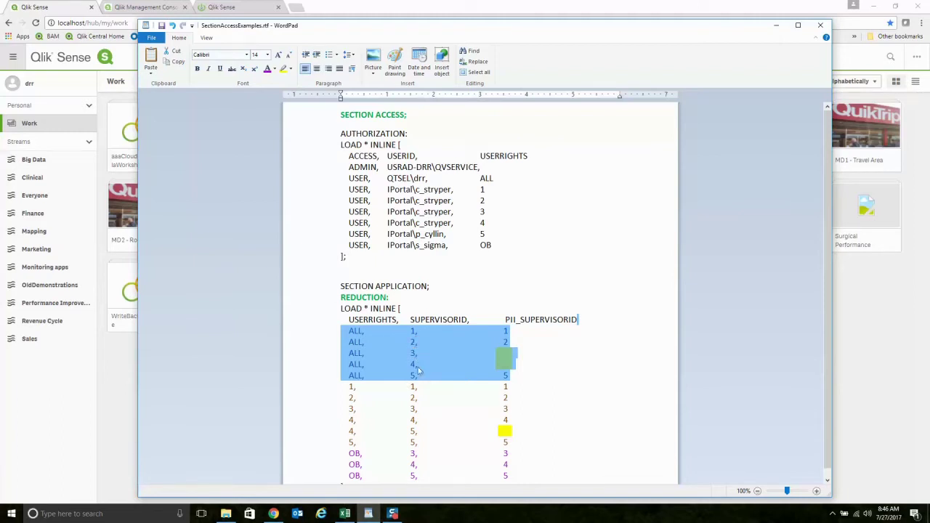
click(515, 340)
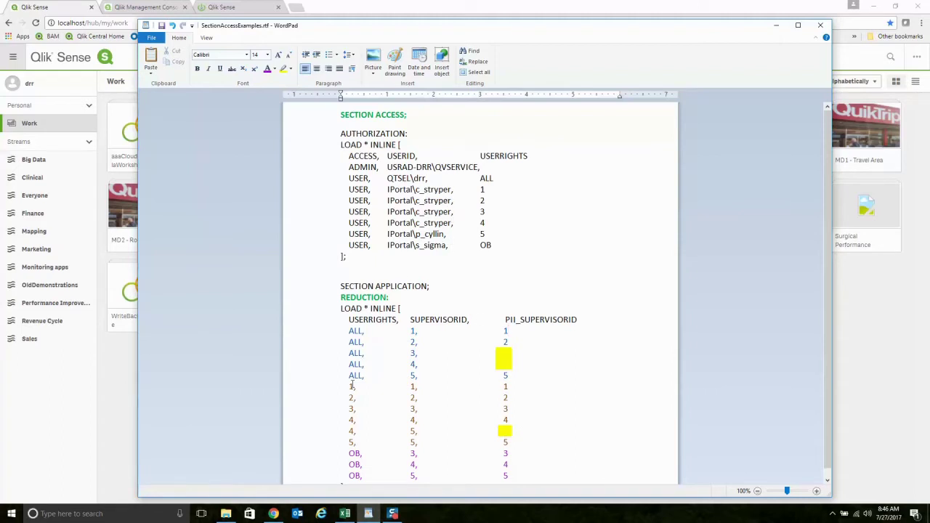
- Highlight the reduction rows for rights 1 through 5 and the supervisor entries on row 4, 5
drag(350, 386, 529, 439)
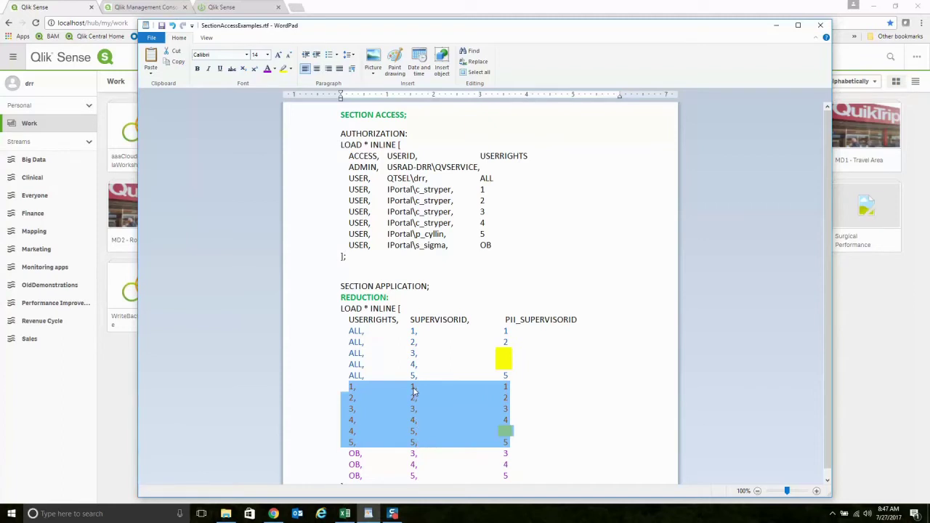
click(422, 430)
drag(499, 430, 512, 430)
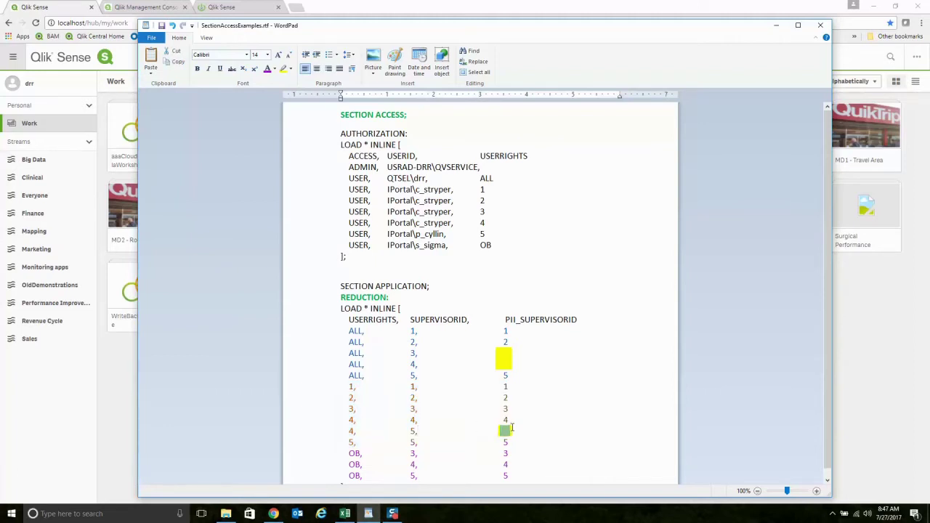
click(412, 431)
key(shift+End)
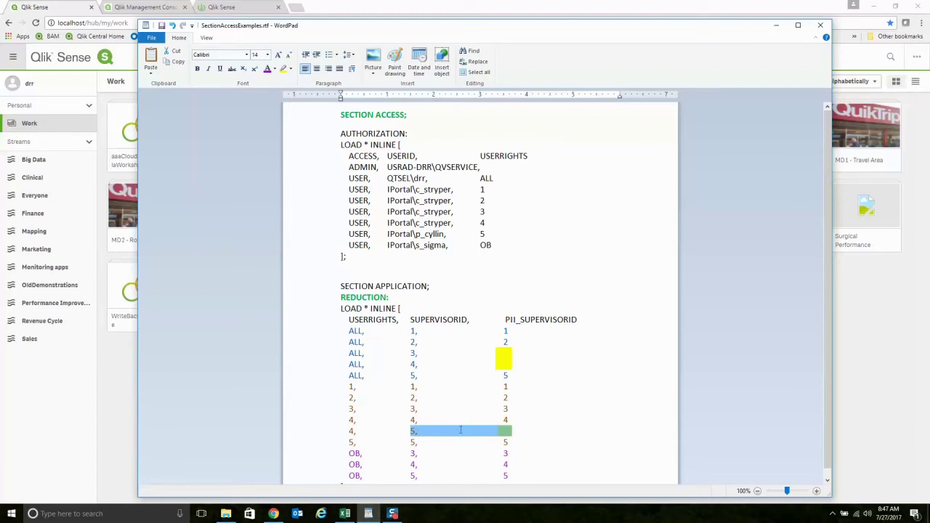
- Highlight the OB user's authorization line and its three reduction rows, then minimize WordPad
scroll(451, 440, down, 1)
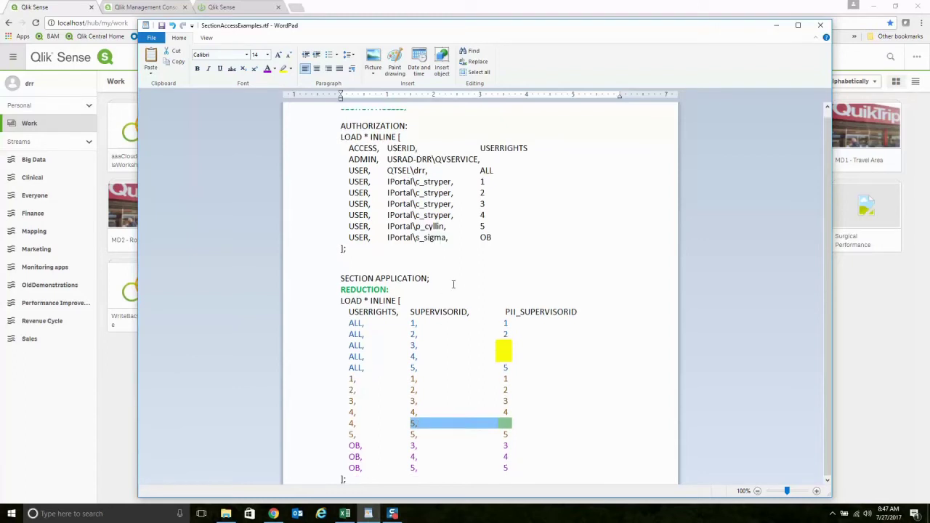
drag(497, 236, 359, 238)
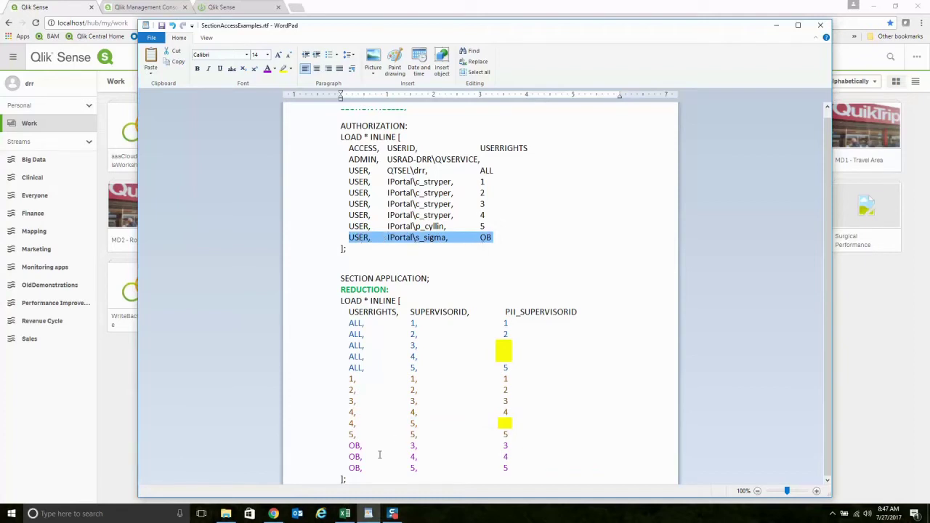
click(412, 446)
drag(412, 445, 511, 459)
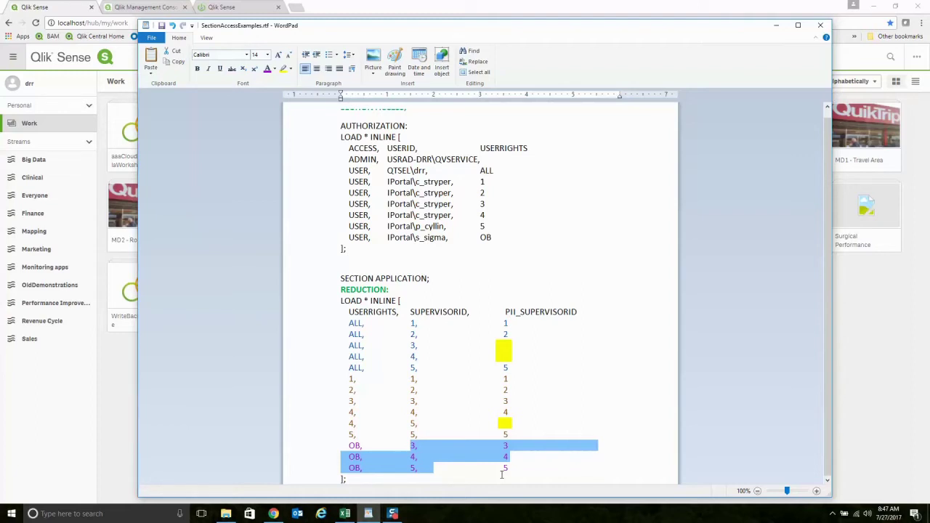
click(776, 26)
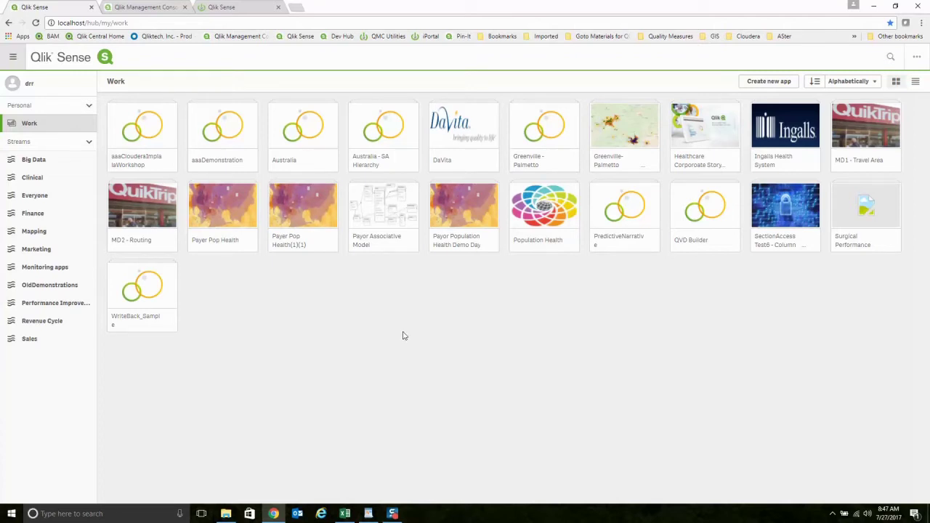
- Open the Everyone stream to reach the SectionAccess Test6 - Column Security app
click(30, 197)
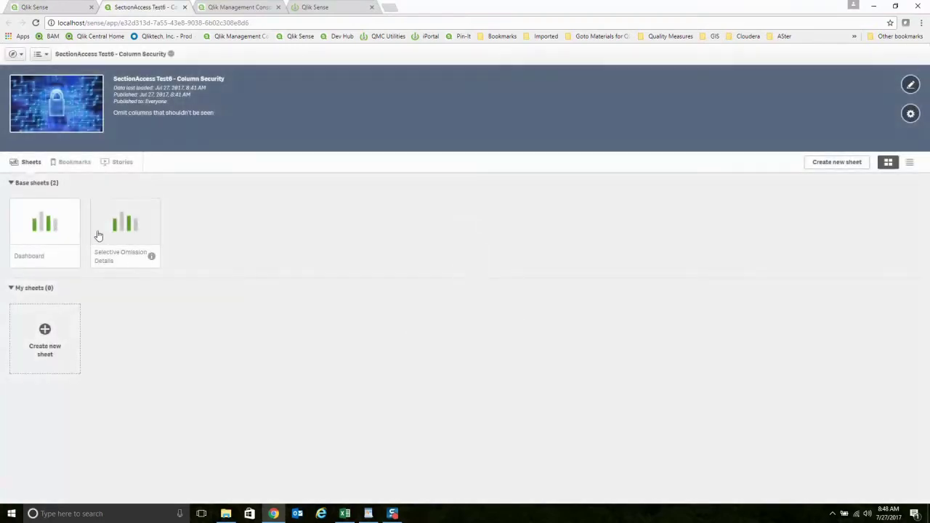
- View the Dashboard and Selective Omission Details sheets, then close the Column Security app tab
click(48, 231)
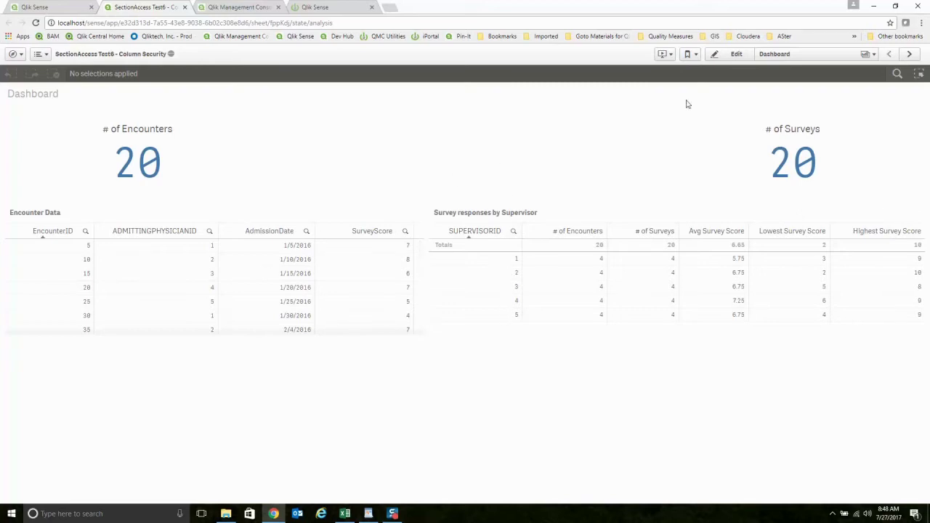
click(910, 54)
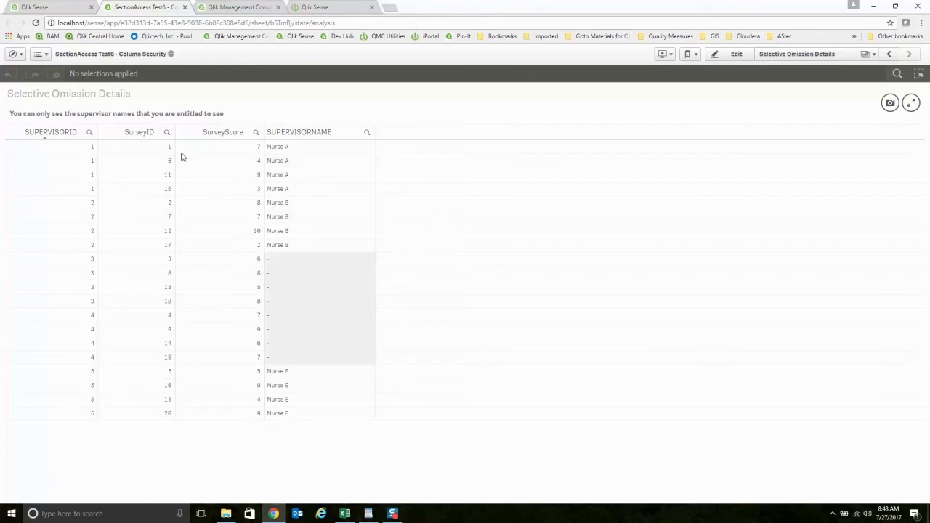
click(186, 7)
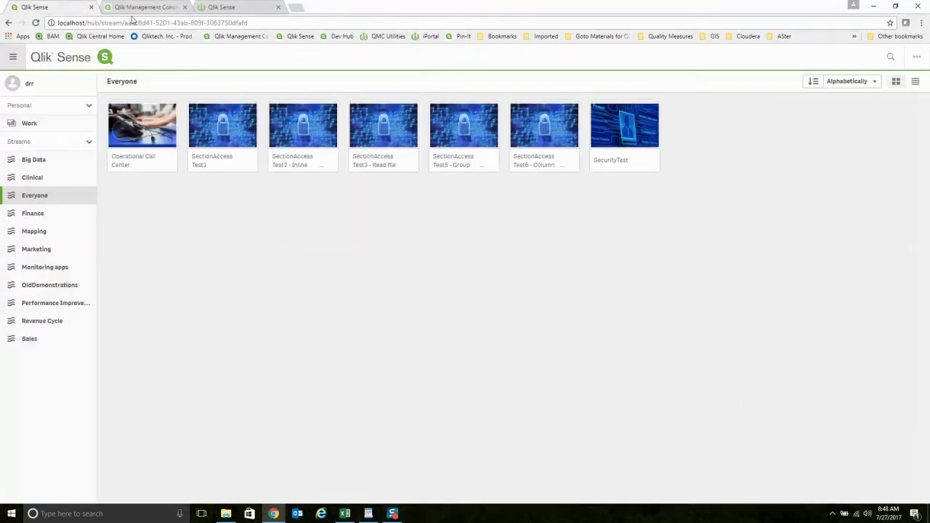
- In QMC, glance at the Apps and Tasks lists and return to the Start overview
click(146, 7)
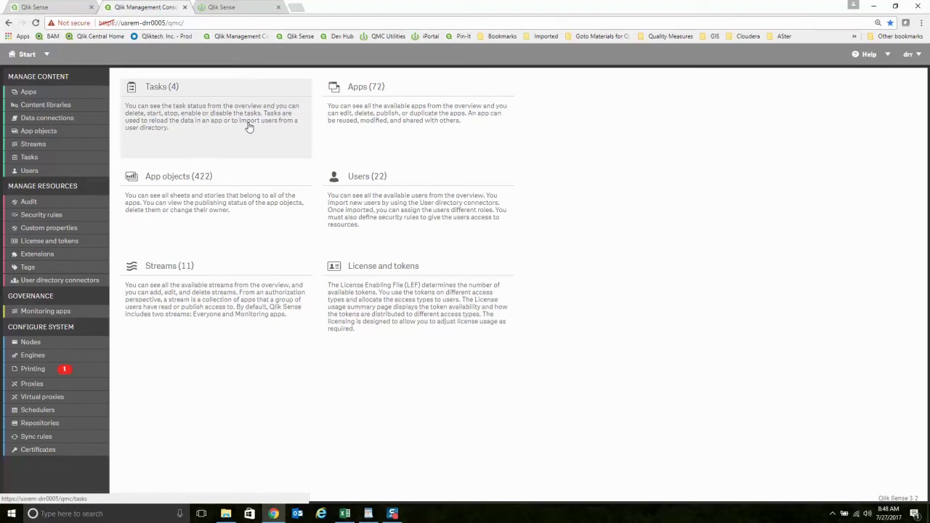
click(55, 97)
click(22, 56)
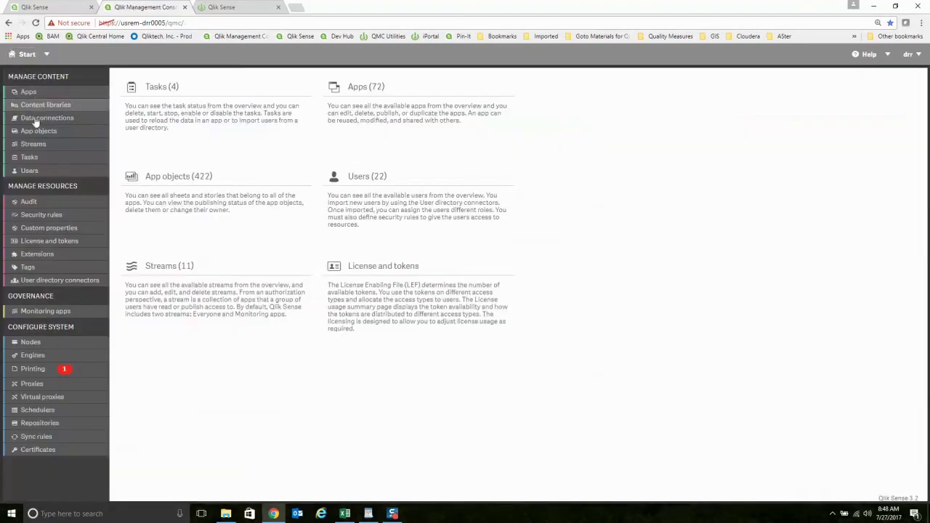
click(30, 157)
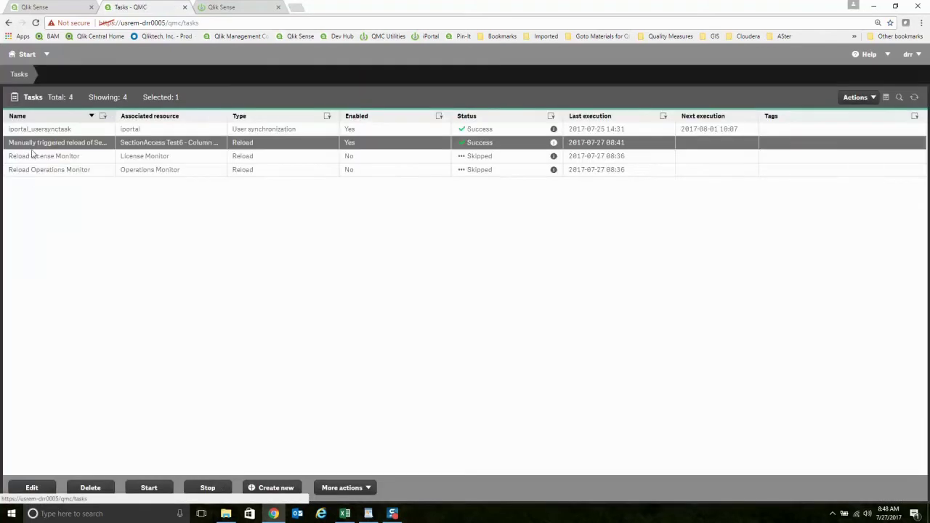
click(16, 53)
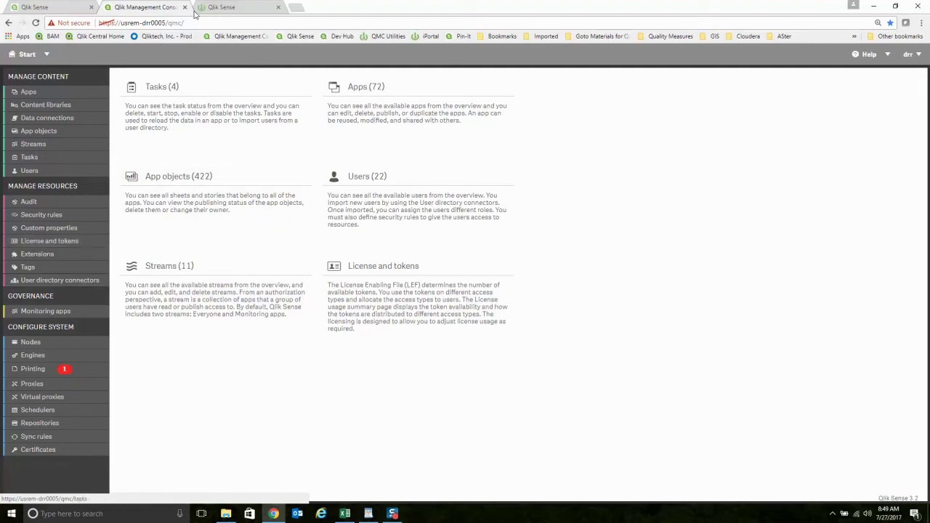
- Launch QMC from iPortal as the BA Perf. Imp user
click(227, 9)
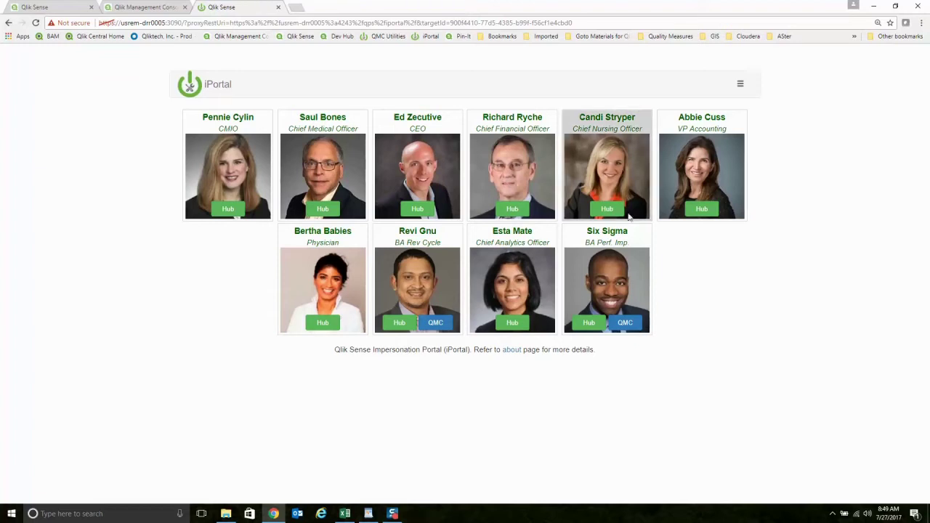
click(625, 323)
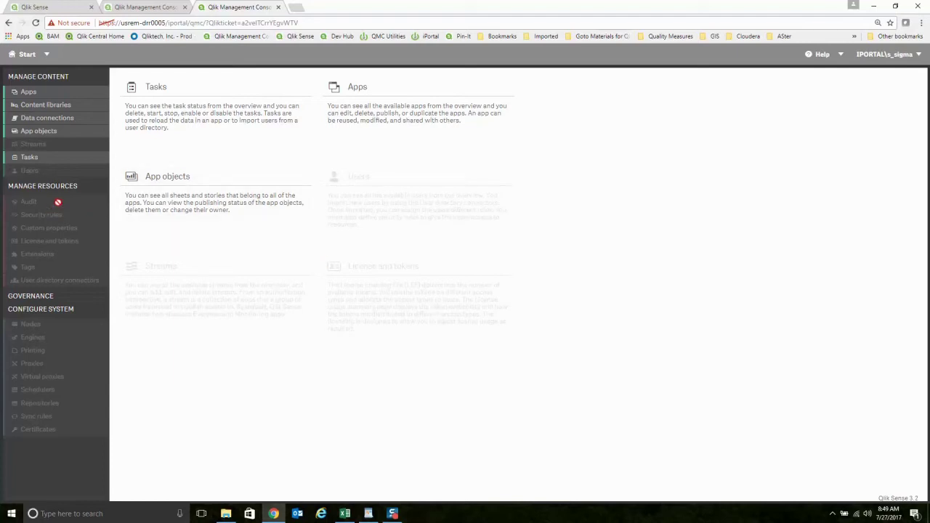
- Check the Apps list shows only SectionAccess Test6 - Column Security, then navigate back
click(28, 92)
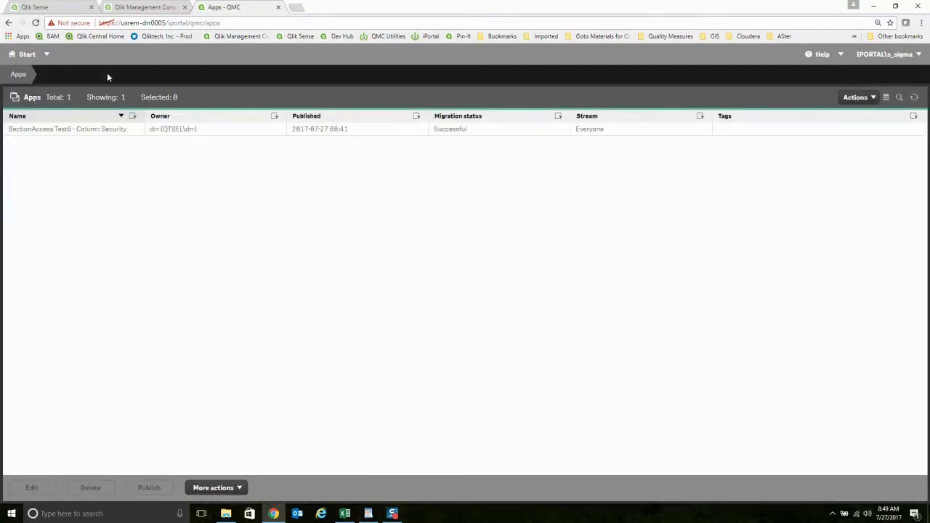
click(26, 56)
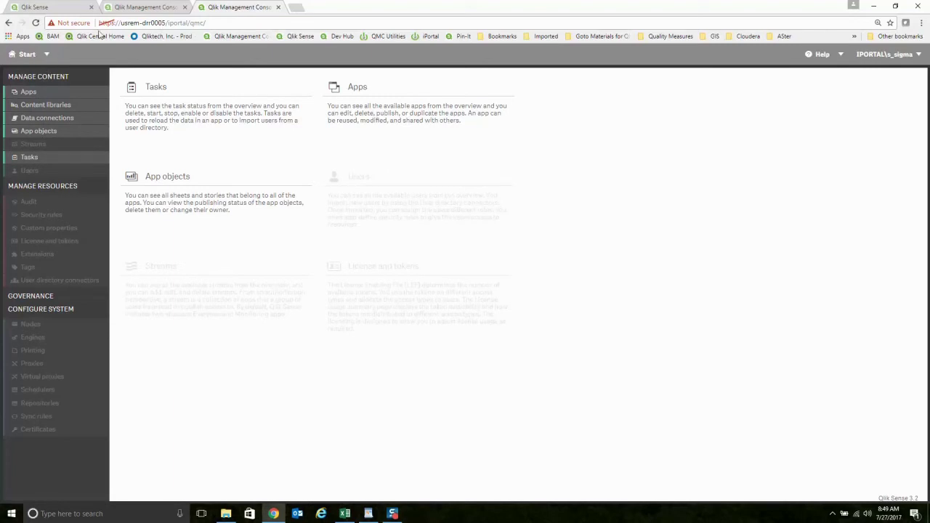
click(9, 23)
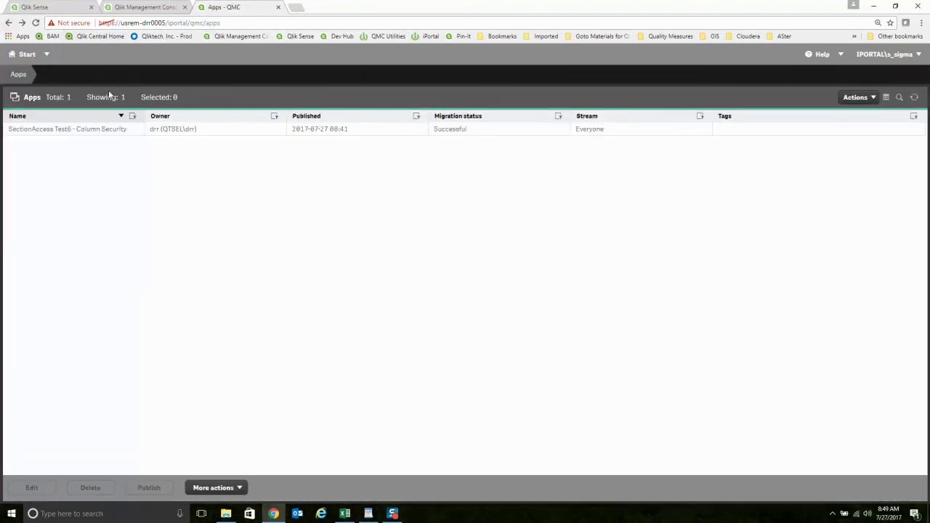
click(7, 24)
- View SectionAccess Test6's two sheets showing only supervisors 3–5, close it, and open the user menu
click(8, 23)
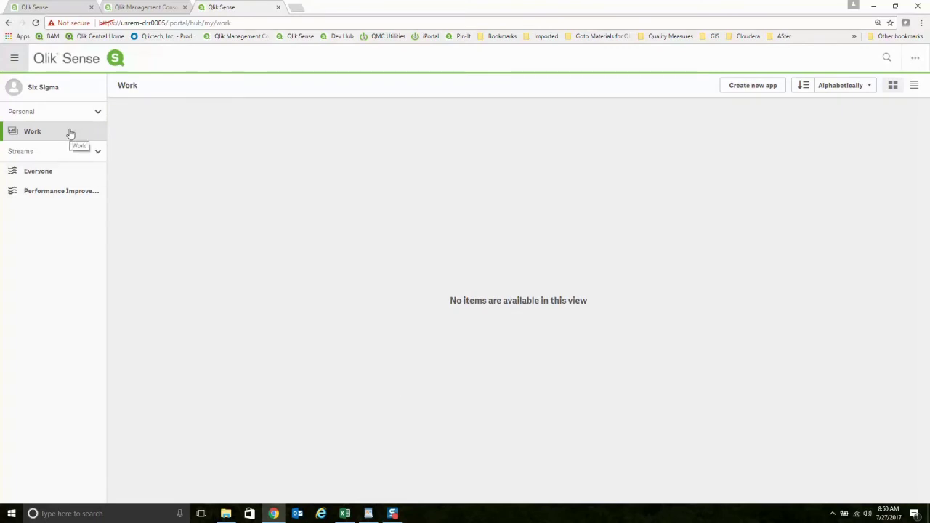
click(81, 176)
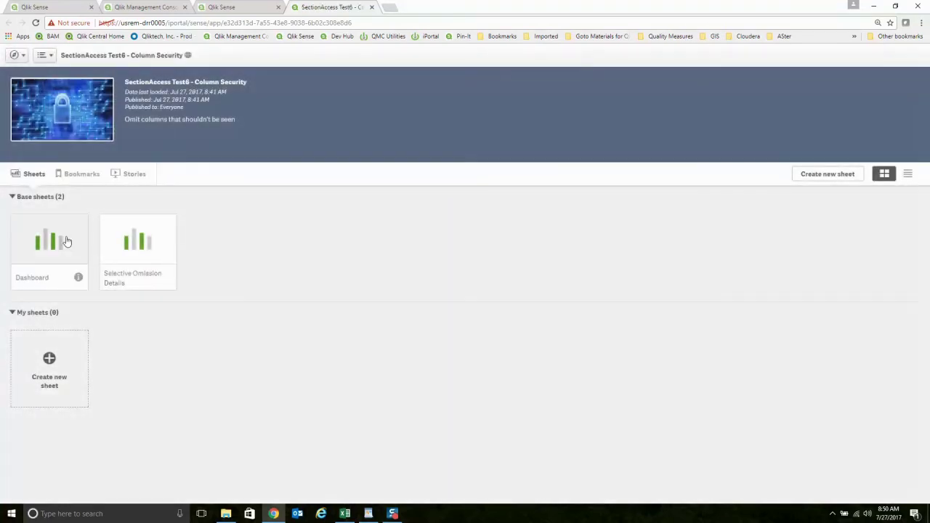
click(78, 240)
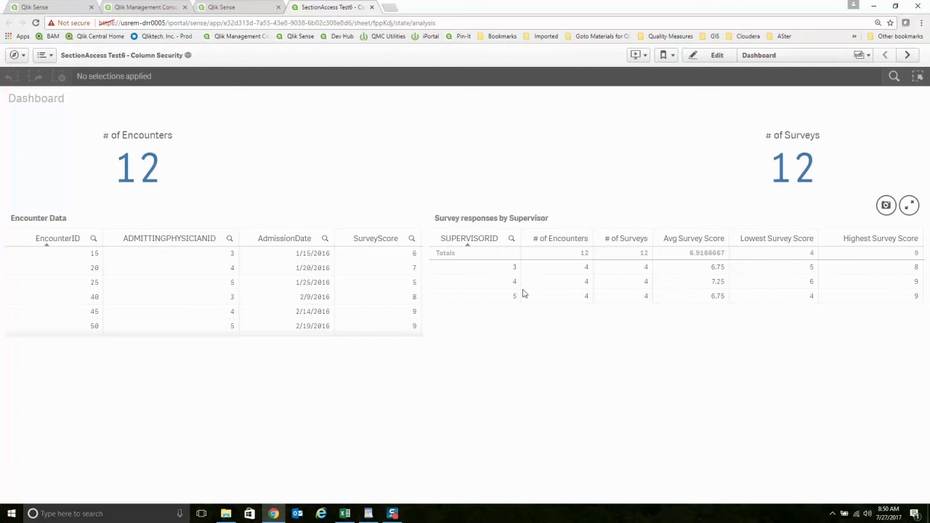
click(907, 55)
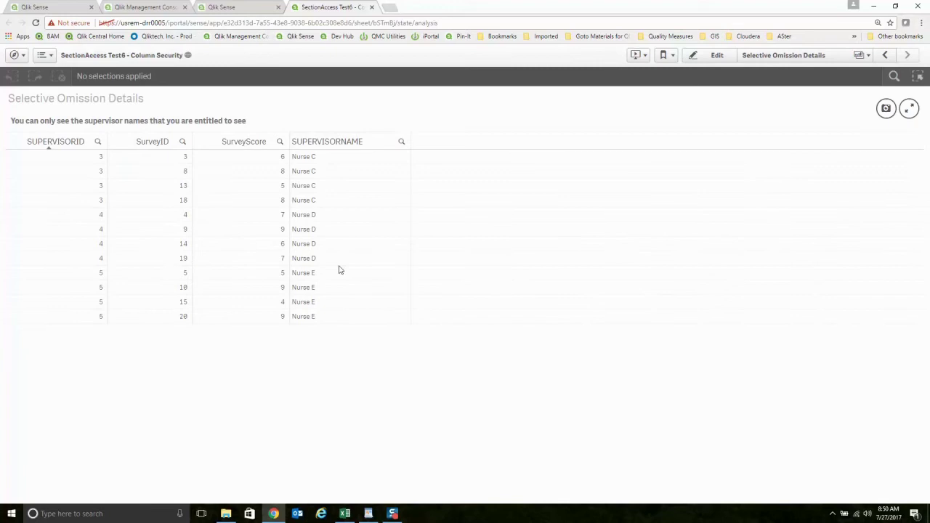
click(372, 7)
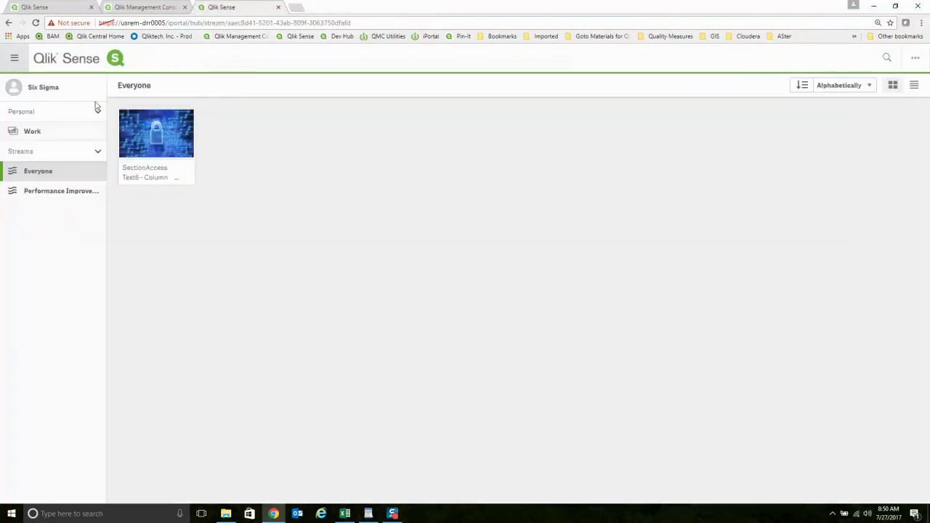
click(97, 93)
- Log the BA Perf. Imp user out and refresh back to the impersonation portal
click(124, 148)
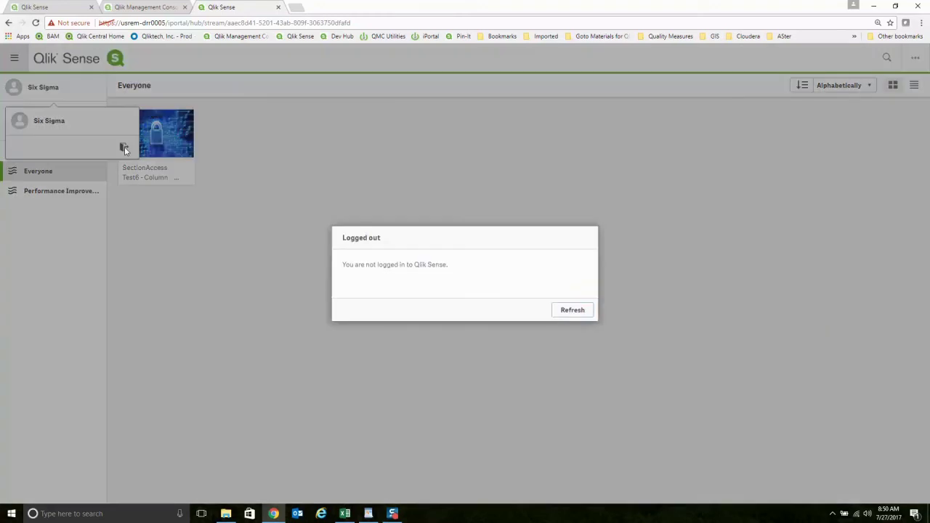
click(559, 312)
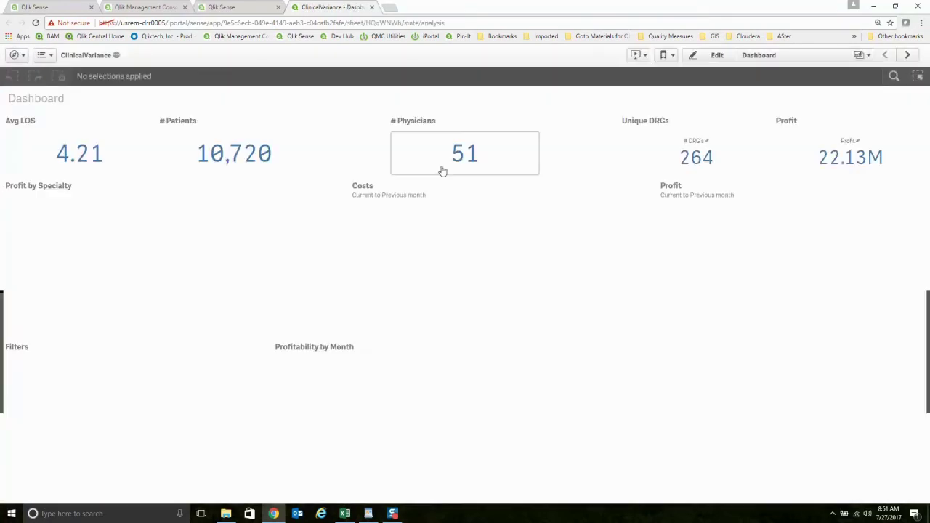
- Duplicate the published Dashboard sheet into an editable Dashboard (2) and open it
click(717, 55)
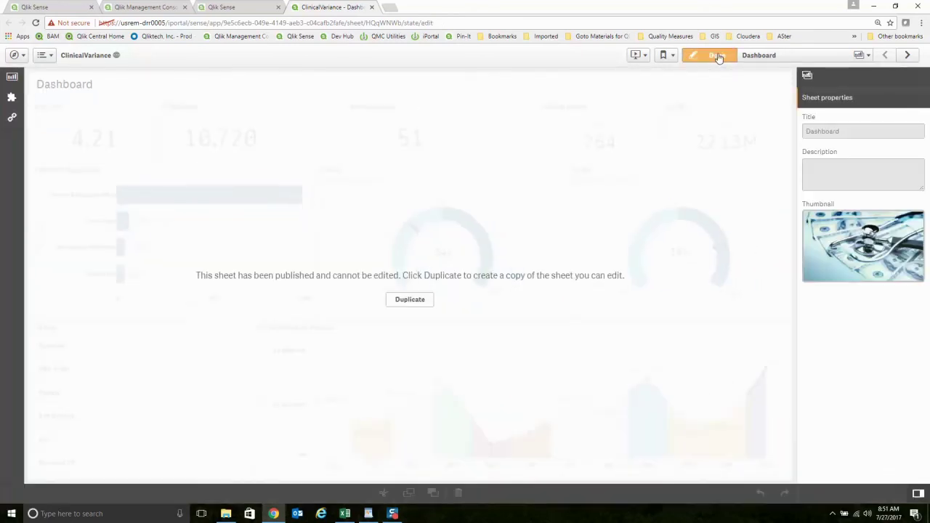
click(403, 300)
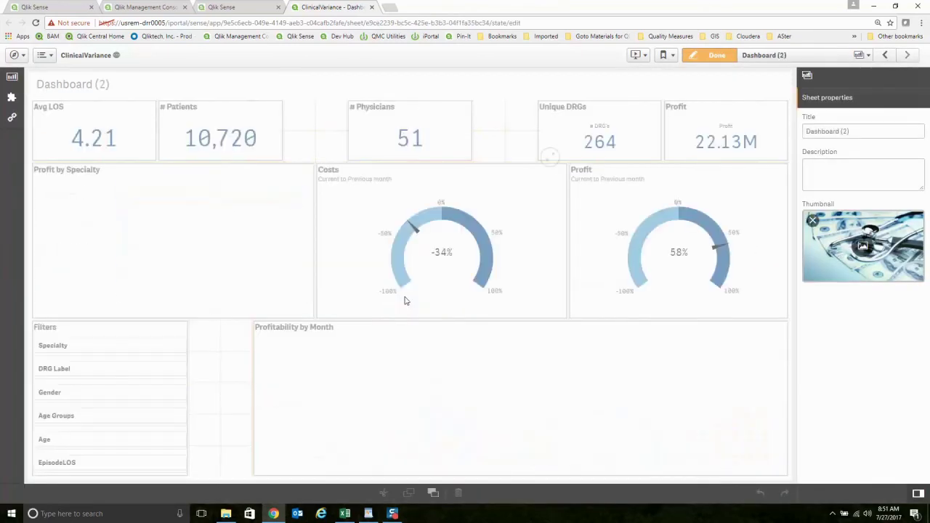
click(765, 56)
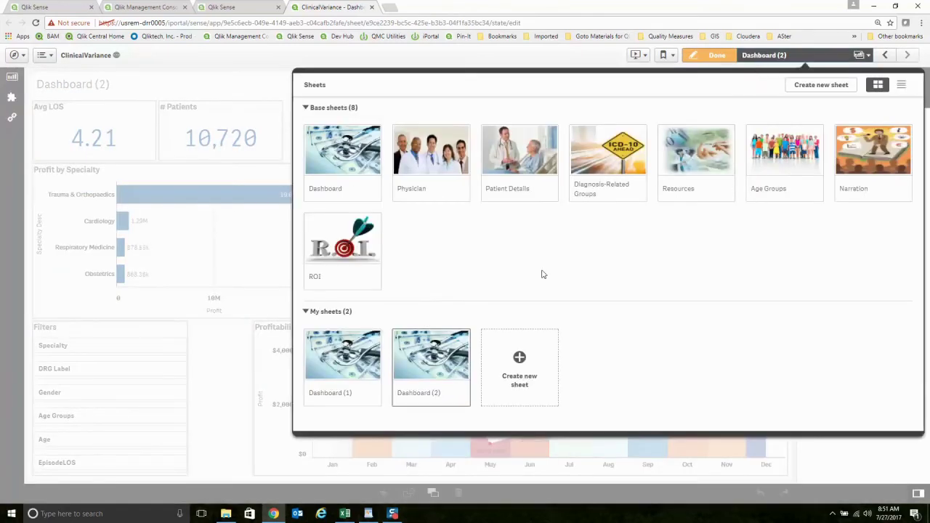
click(446, 362)
- Review Dashboard (2)'s sheet options without choosing one, then close the ClinicalVariance app
click(764, 55)
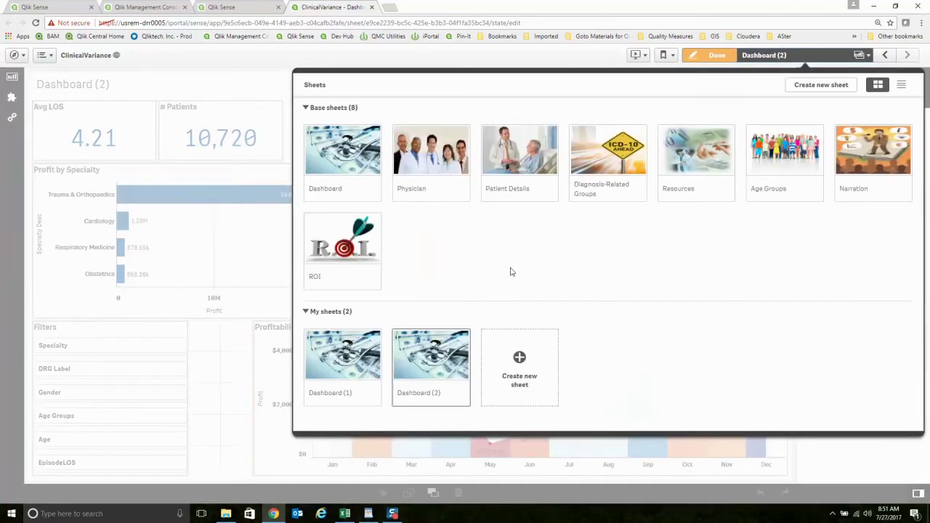
right_click(450, 360)
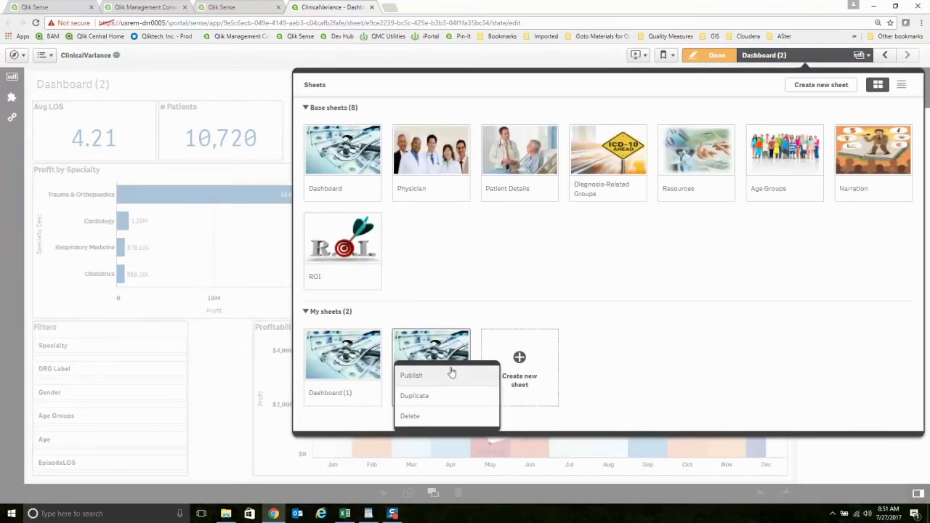
click(514, 249)
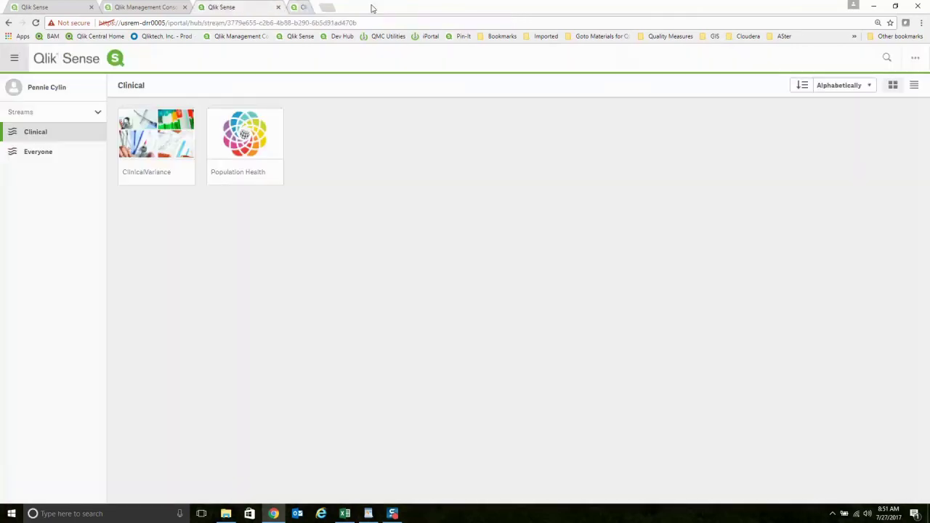
click(373, 7)
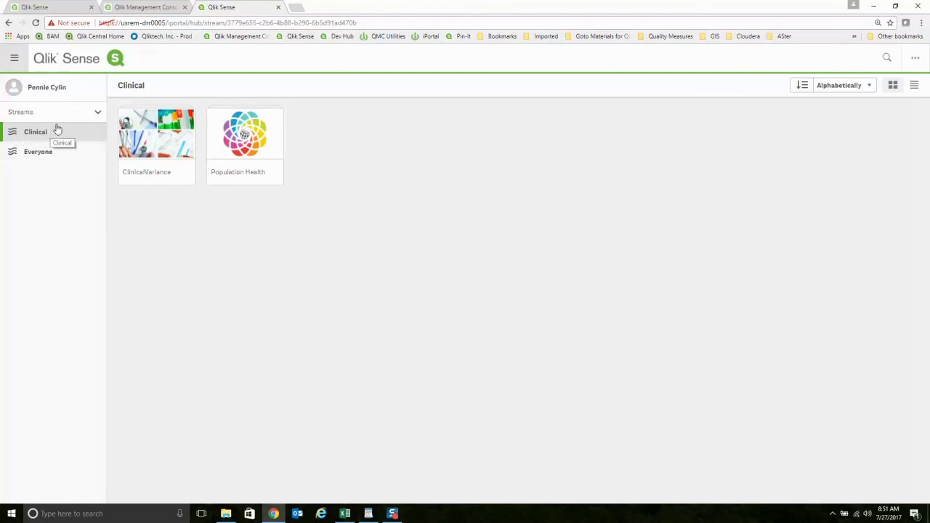
- Log out from the user menu and refresh to reach the impersonation portal again
click(85, 91)
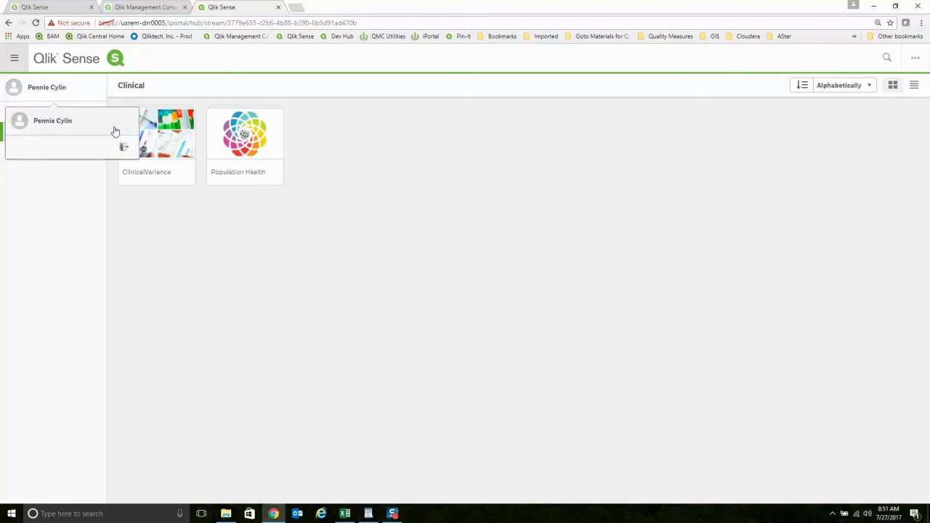
click(125, 151)
click(590, 313)
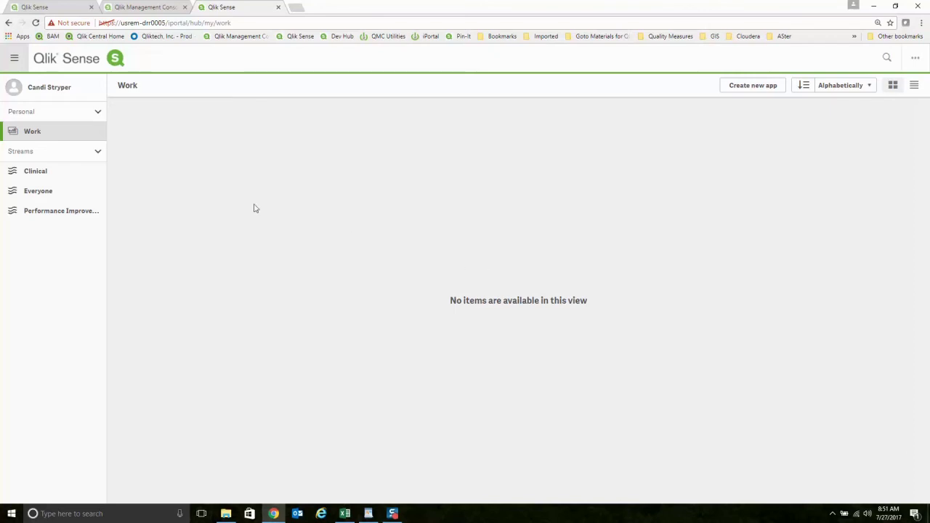
- Browse the Clinical and Everyone streams, then move to SectionAccess Test6's Selective Omission Details sheet
click(60, 176)
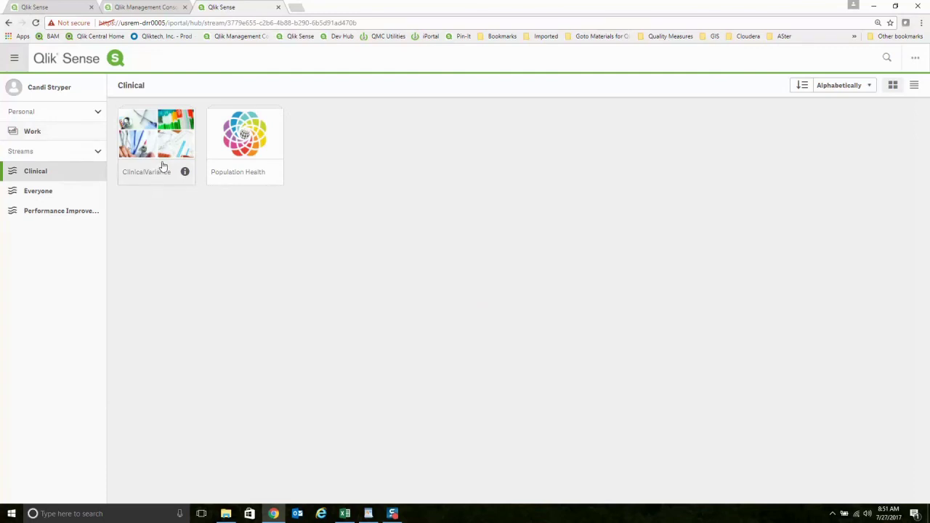
click(91, 191)
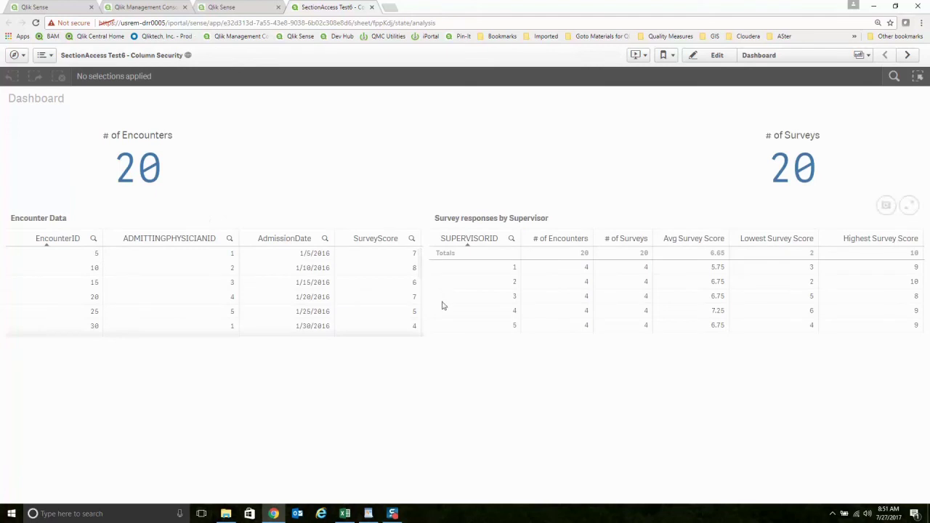
click(909, 55)
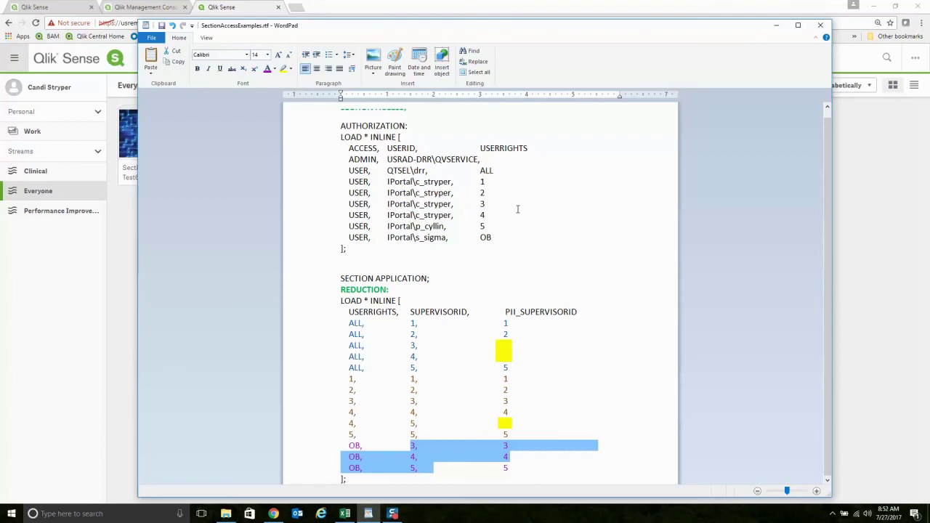
click(519, 206)
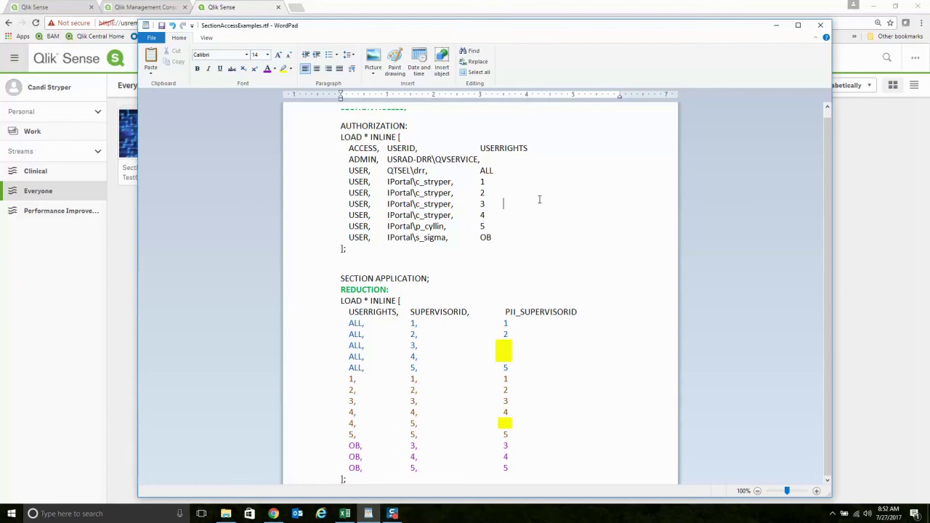
double_click(380, 137)
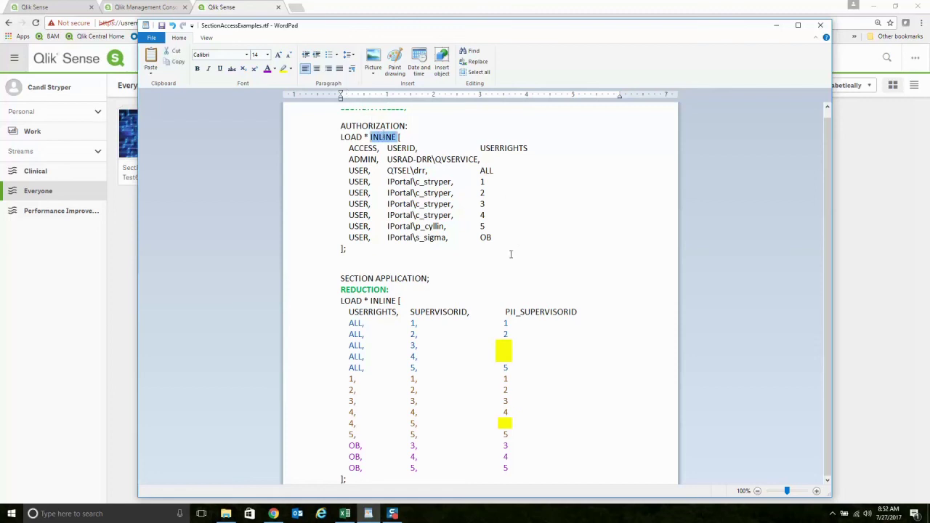